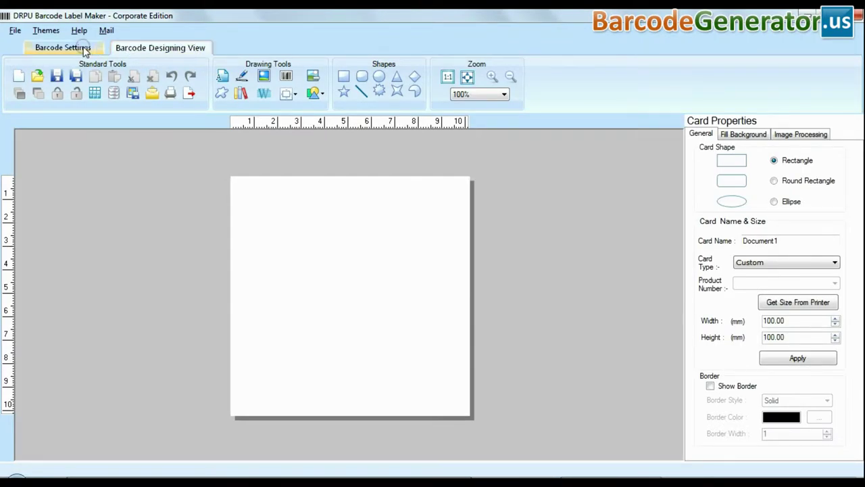
Step: Browse the linear and 2D barcode fonts, then select Code 128 Font
{"action": "left_click", "coordinate": [90, 47]}
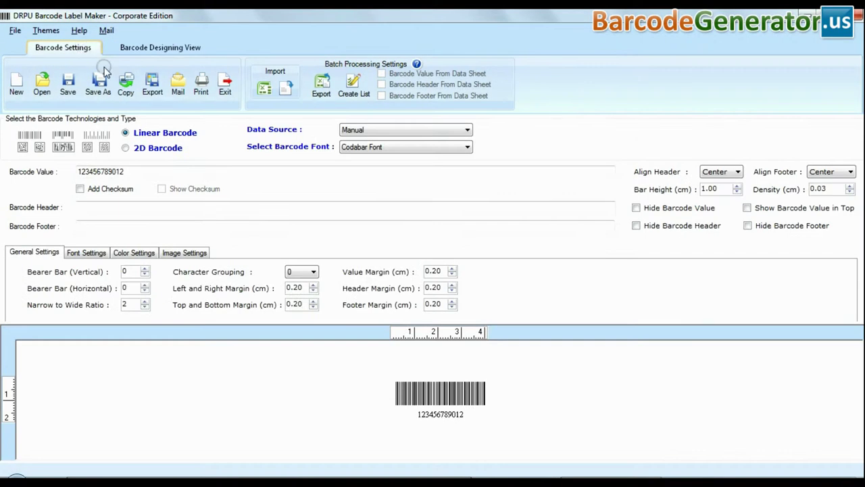
{"action": "left_click", "coordinate": [364, 147]}
{"action": "left_click", "coordinate": [372, 155]}
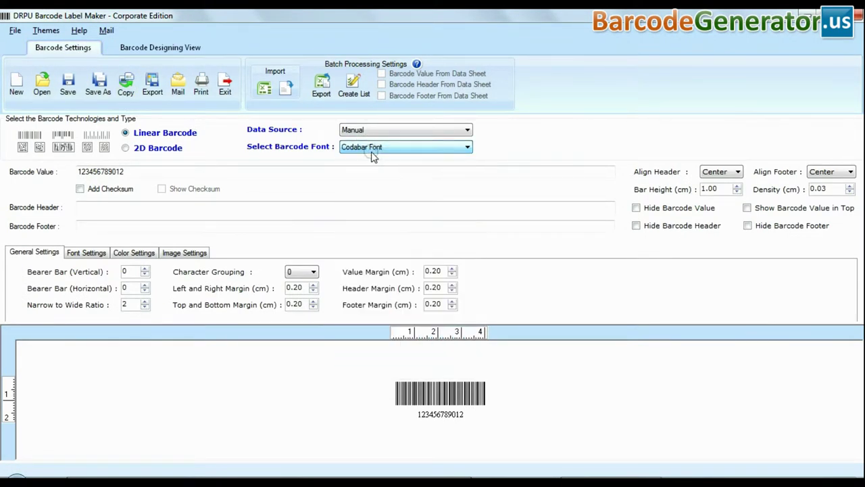
{"action": "left_click", "coordinate": [159, 153]}
{"action": "left_click", "coordinate": [376, 147]}
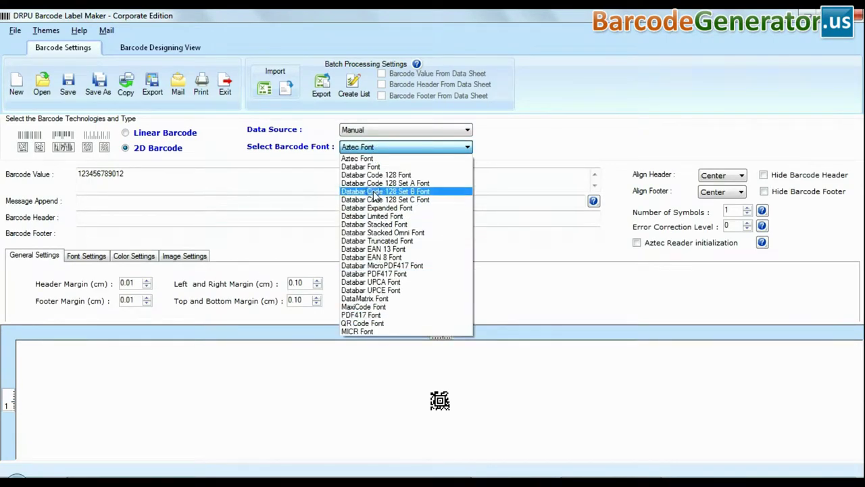
{"action": "left_click", "coordinate": [375, 149]}
{"action": "left_click", "coordinate": [125, 132]}
{"action": "left_click", "coordinate": [405, 146]}
{"action": "left_click", "coordinate": [405, 172]}
{"action": "type", "text": "545342"}
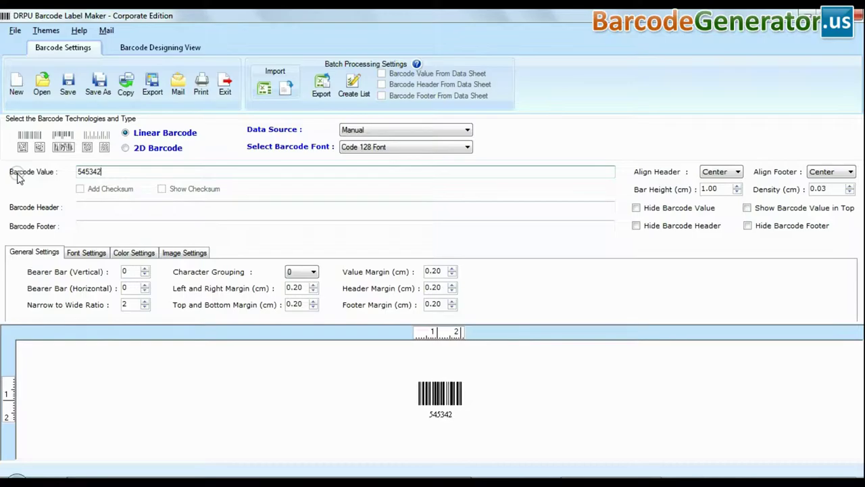
{"action": "type", "text": "32564"}
{"action": "key", "text": "Tab"}
{"action": "type", "text": "Code 128 "}
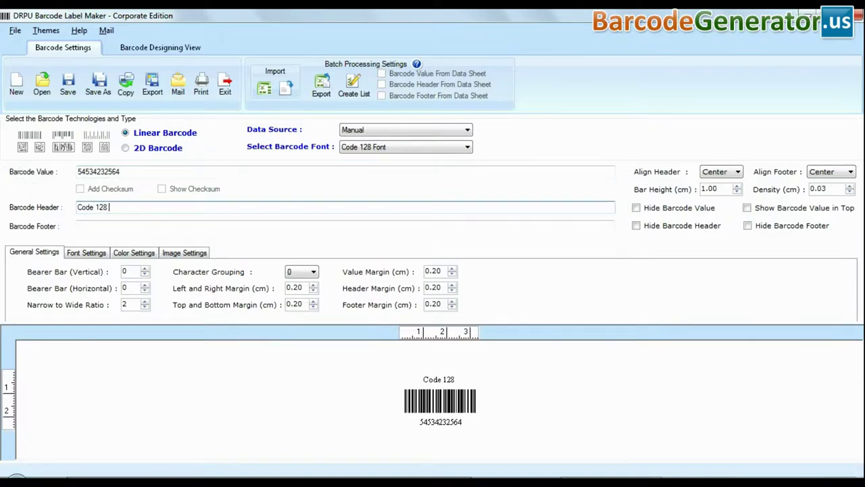
{"action": "type", "text": "Barcode Font"}
{"action": "key", "text": "Tab"}
{"action": "type", "text": "Designed using "}
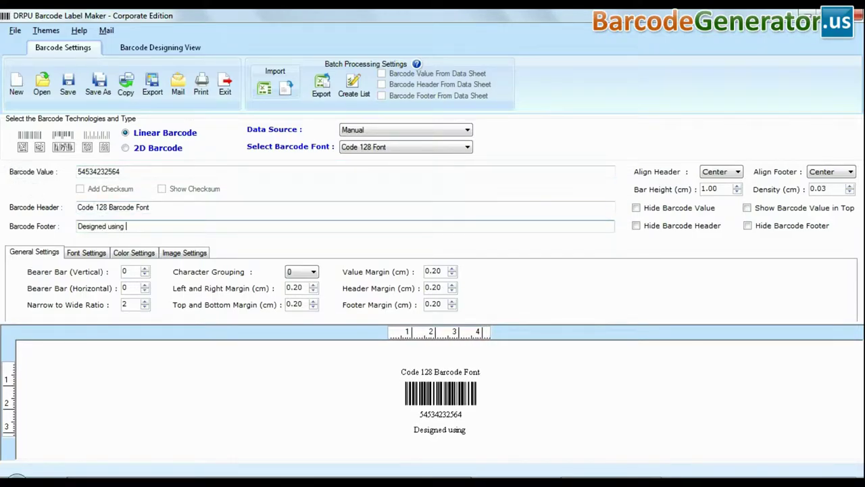
{"action": "type", "text": "DRPU Software"}
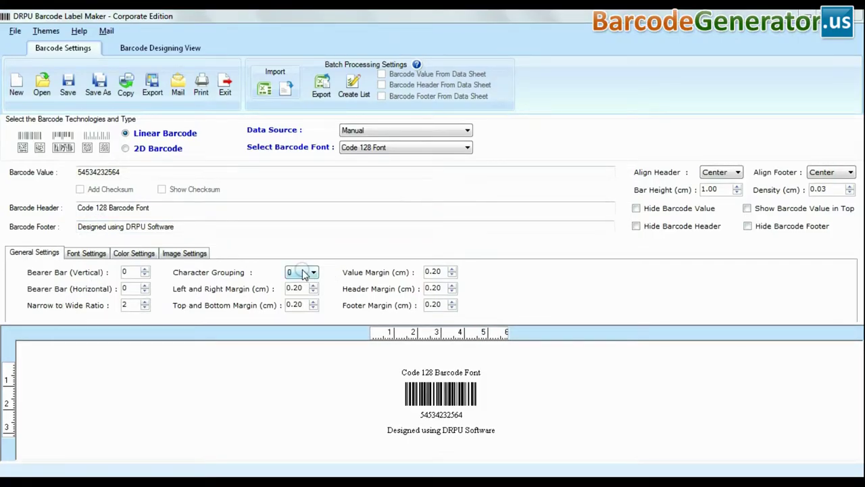
{"action": "left_click", "coordinate": [304, 273]}
Step: Set bar height to 1.20 cm and density to 0.06 cm, and make the header font bold
{"action": "left_click", "coordinate": [736, 188]}
{"action": "left_click", "coordinate": [737, 188]}
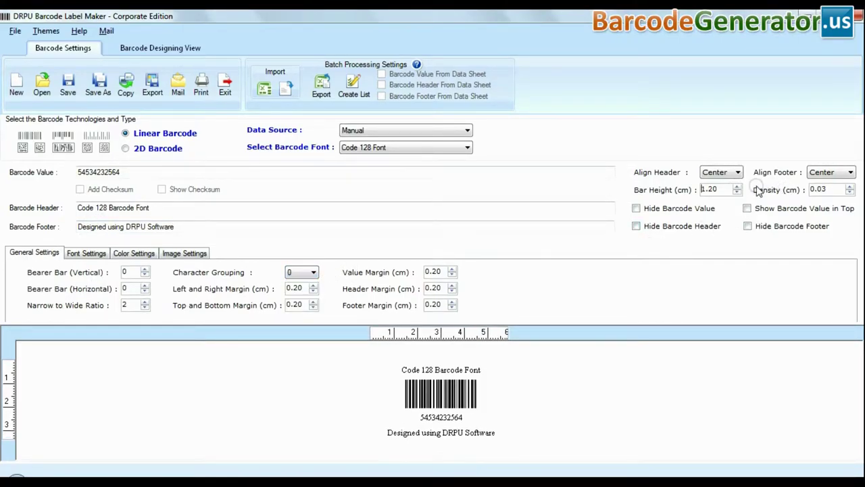
{"action": "left_click", "coordinate": [850, 187]}
{"action": "key", "text": "ctrl+Tab"}
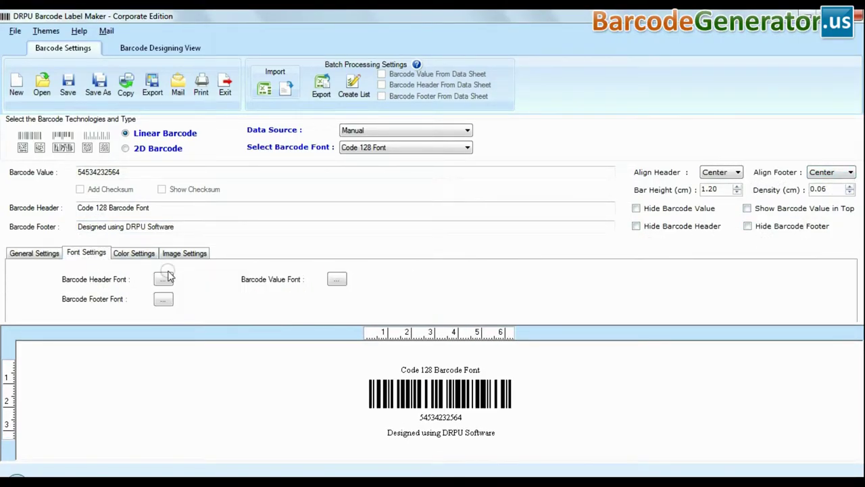
{"action": "left_click", "coordinate": [168, 278]}
{"action": "left_click", "coordinate": [418, 167]}
{"action": "left_click", "coordinate": [543, 129]}
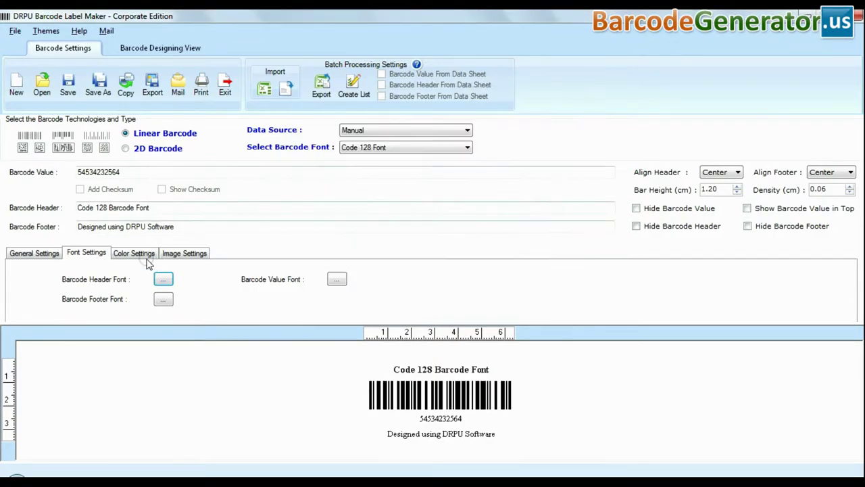
Step: Review the colour and image settings, trying different barcode orientations in the preview
{"action": "key", "text": "ctrl+Tab"}
{"action": "left_click", "coordinate": [189, 255]}
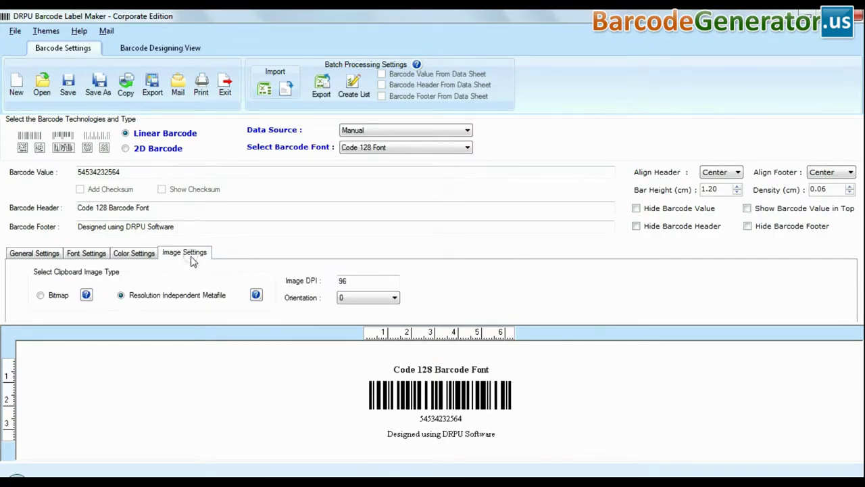
{"action": "scroll", "coordinate": [377, 306], "scroll_direction": "down", "scroll_amount": 1}
{"action": "scroll", "coordinate": [365, 318], "scroll_direction": "down", "scroll_amount": 2}
{"action": "left_click", "coordinate": [368, 298]}
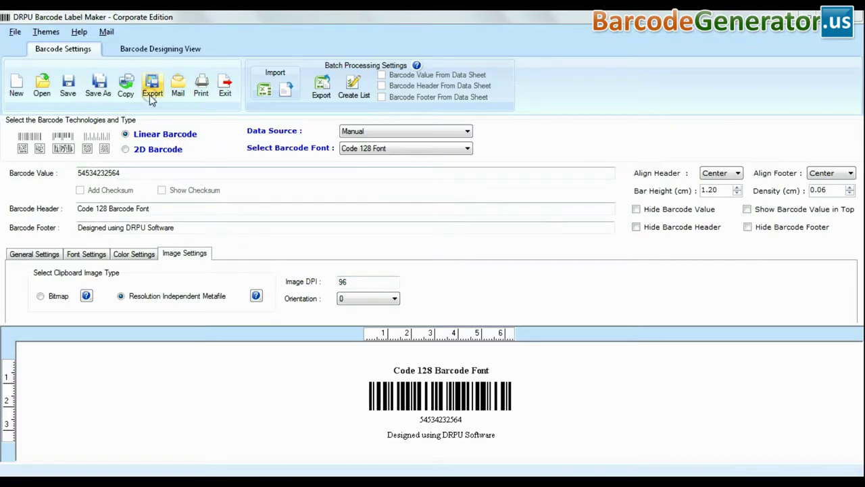
{"action": "left_click", "coordinate": [171, 50]}
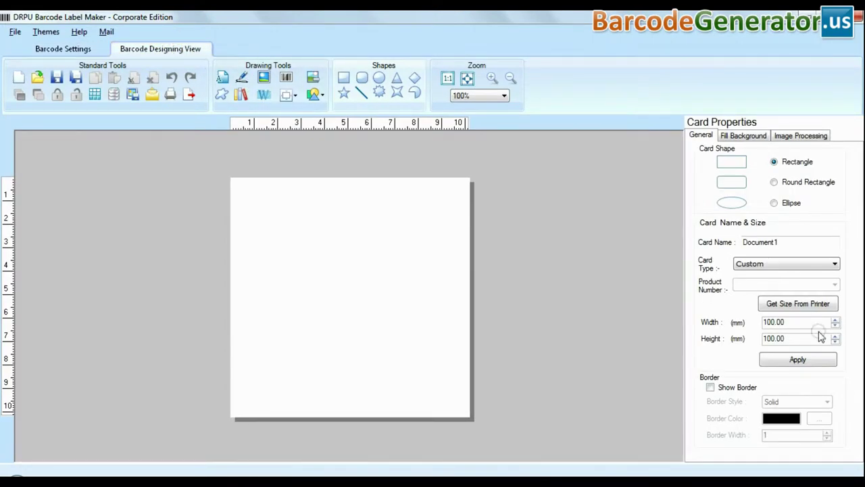
Step: Resize the label to 72 × 50 mm with rounded-rectangle shape and apply it
{"action": "left_click_drag", "start_coordinate": [807, 322], "coordinate": [729, 327]}
{"action": "left_click_drag", "start_coordinate": [807, 339], "coordinate": [711, 348]}
{"action": "type", "text": "50"}
{"action": "left_click", "coordinate": [797, 359]}
{"action": "left_click", "coordinate": [774, 182]}
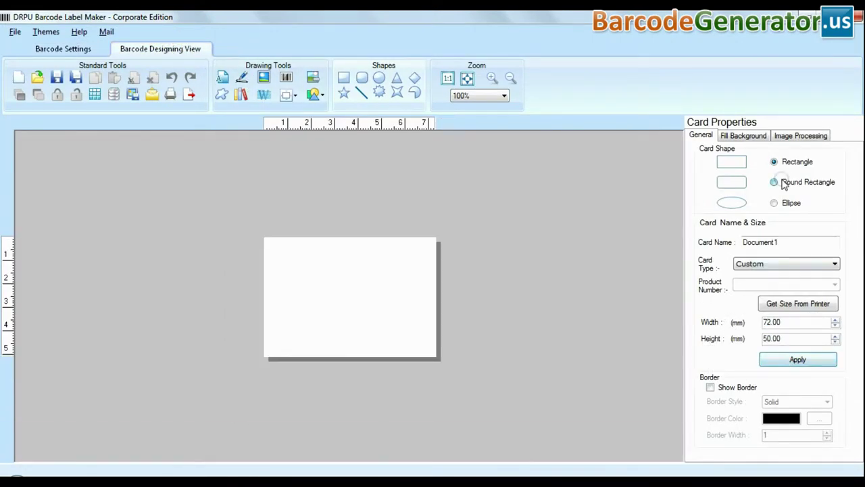
{"action": "double_click", "coordinate": [358, 290]}
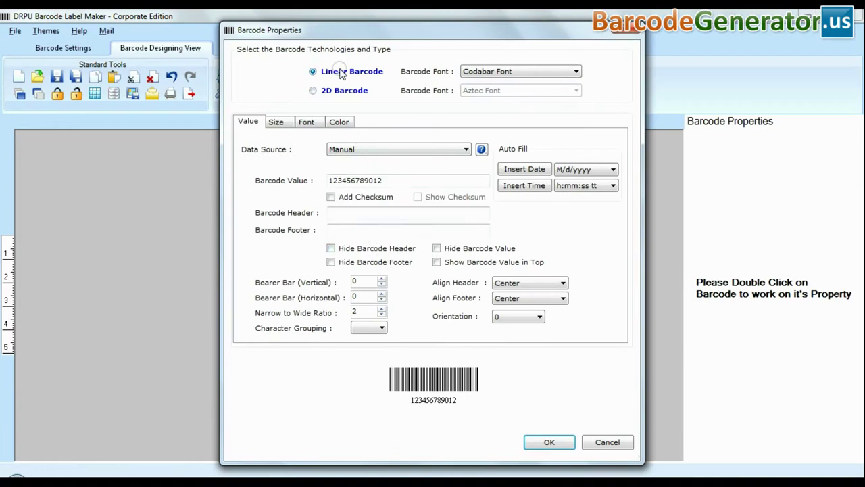
{"action": "left_click", "coordinate": [541, 71]}
{"action": "left_click", "coordinate": [500, 91]}
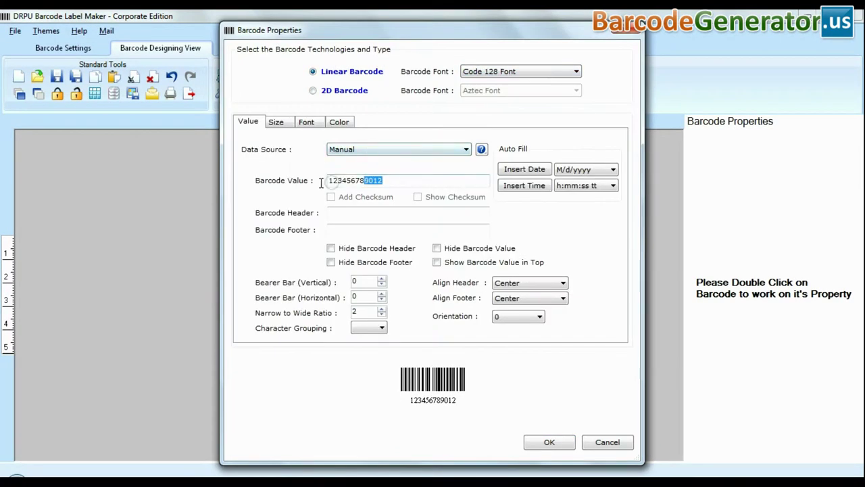
{"action": "type", "text": "54534232564"}
{"action": "left_click", "coordinate": [341, 212]}
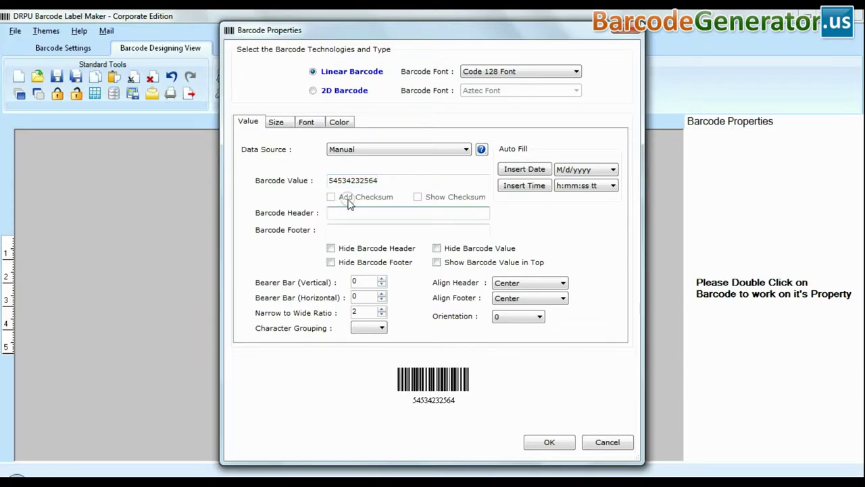
{"action": "type", "text": "Code 128 Barcode Font"}
{"action": "left_click", "coordinate": [340, 229]}
{"action": "type", "text": "Designed usi"}
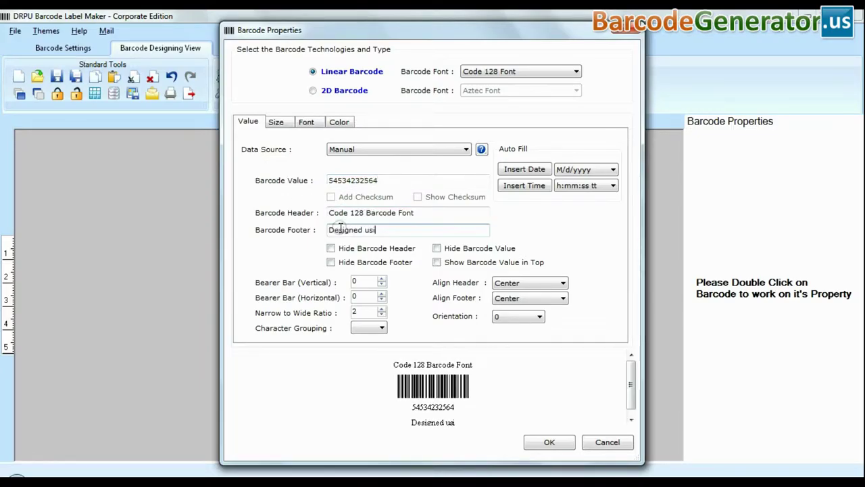
{"action": "type", "text": "ng DRPU Software"}
{"action": "left_click", "coordinate": [370, 329]}
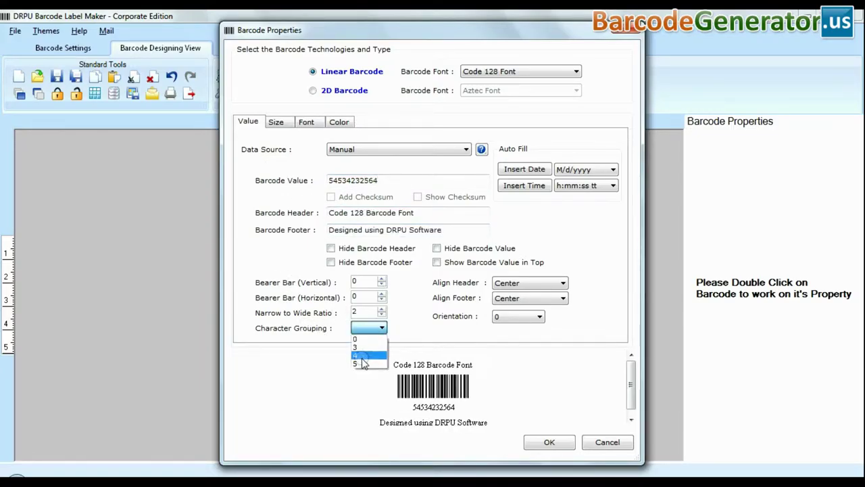
Step: Keep the barcode unrotated and raise bar height to 1.1 cm with higher density
{"action": "left_click", "coordinate": [517, 316]}
{"action": "left_click", "coordinate": [513, 331]}
{"action": "left_click", "coordinate": [518, 316]}
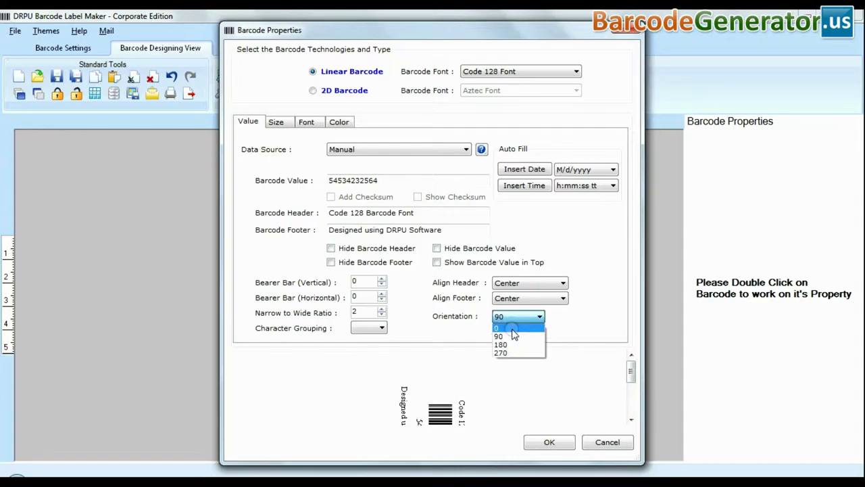
{"action": "left_click", "coordinate": [276, 122]}
{"action": "left_click", "coordinate": [414, 174]}
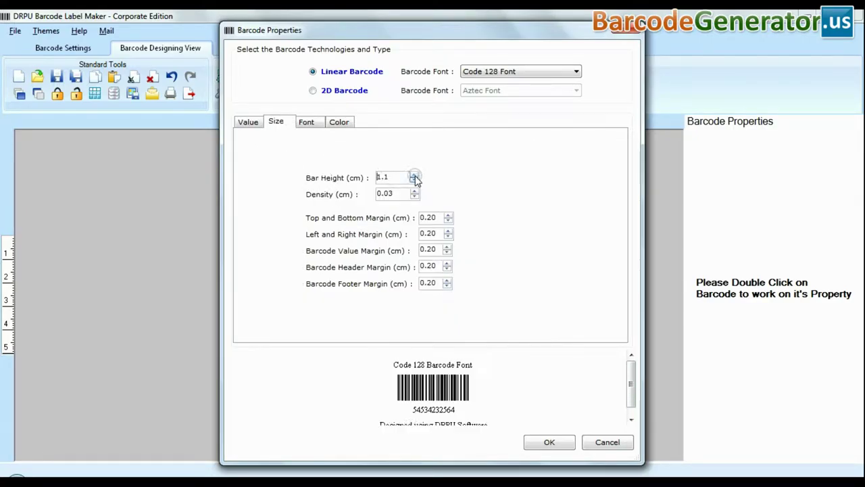
{"action": "left_click", "coordinate": [414, 191]}
Step: Make the barcode header font bold
{"action": "left_click", "coordinate": [306, 121]}
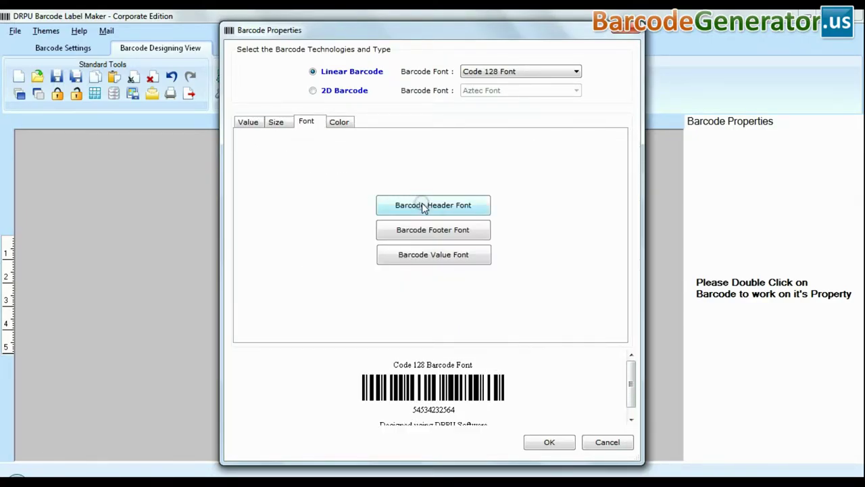
{"action": "left_click", "coordinate": [405, 204]}
{"action": "left_click", "coordinate": [411, 169]}
{"action": "left_click", "coordinate": [534, 131]}
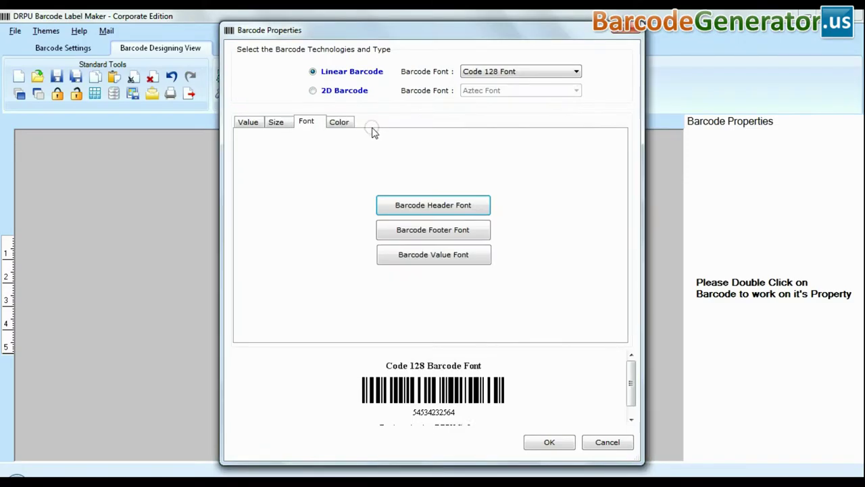
{"action": "left_click", "coordinate": [340, 122]}
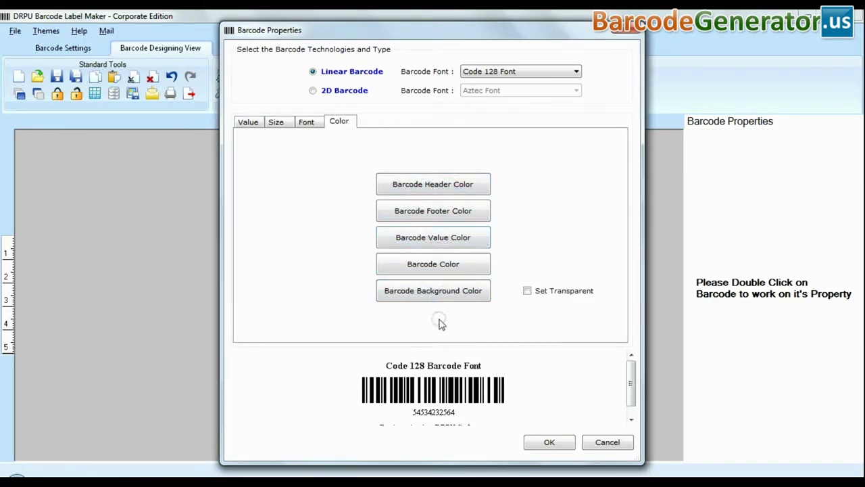
Step: Convert the top-left barcode into a 2D Aztec code
{"action": "left_click", "coordinate": [550, 443]}
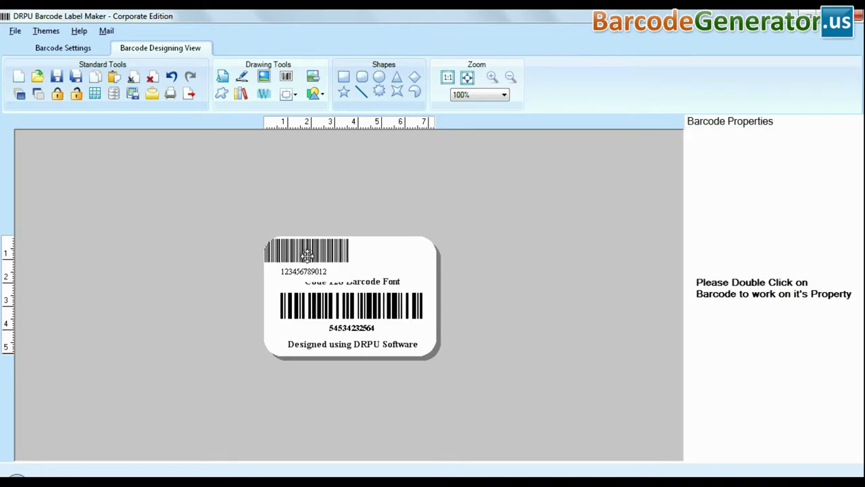
{"action": "double_click", "coordinate": [297, 259]}
{"action": "left_click", "coordinate": [315, 89]}
{"action": "left_click", "coordinate": [527, 89]}
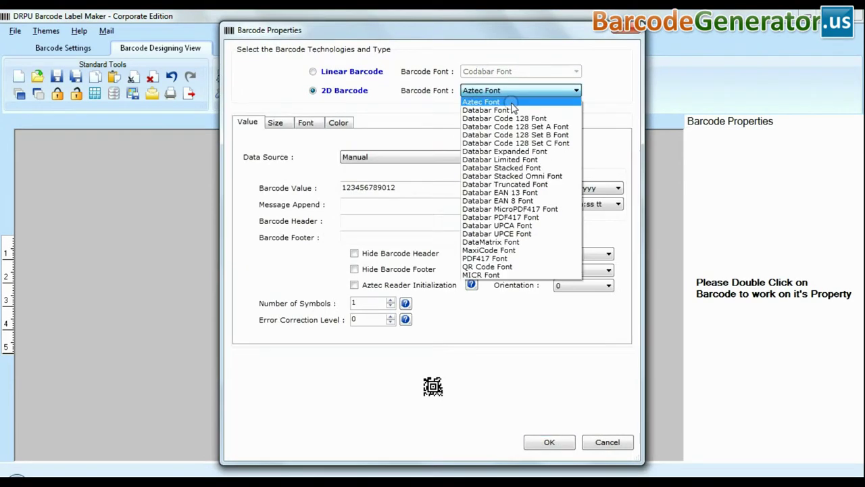
{"action": "left_click", "coordinate": [550, 443]}
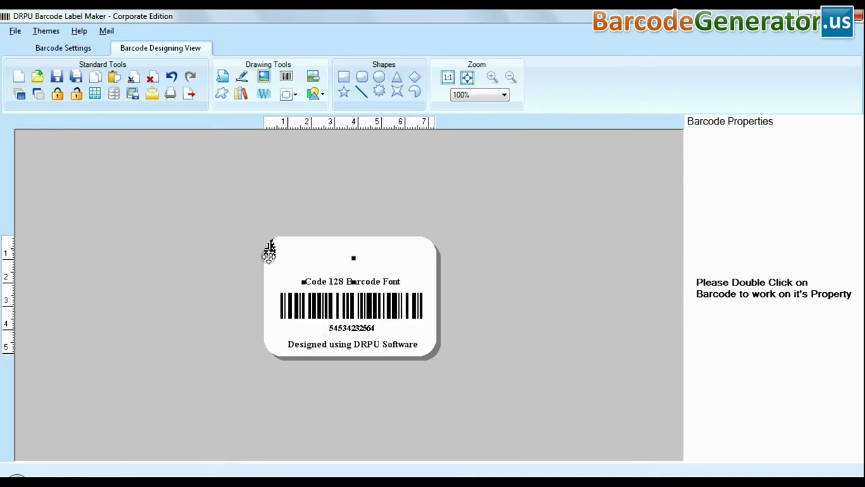
Step: Add a text object and move it to the top of the label
{"action": "left_click", "coordinate": [222, 76]}
{"action": "left_click_drag", "start_coordinate": [352, 294], "coordinate": [359, 259]}
{"action": "double_click", "coordinate": [729, 239]}
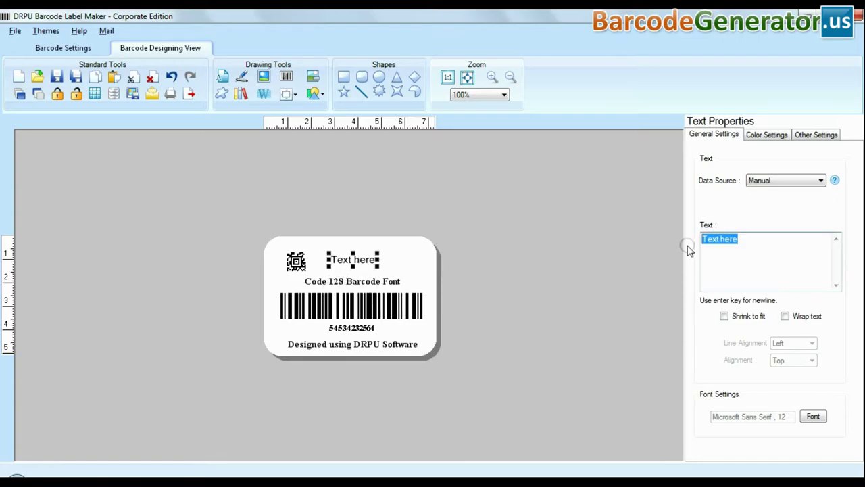
Step: Enter 'Sample of:' as the label text and make it bold
{"action": "type", "text": "Sample of:"}
{"action": "left_click", "coordinate": [813, 416]}
{"action": "left_click", "coordinate": [422, 167]}
{"action": "left_click", "coordinate": [537, 132]}
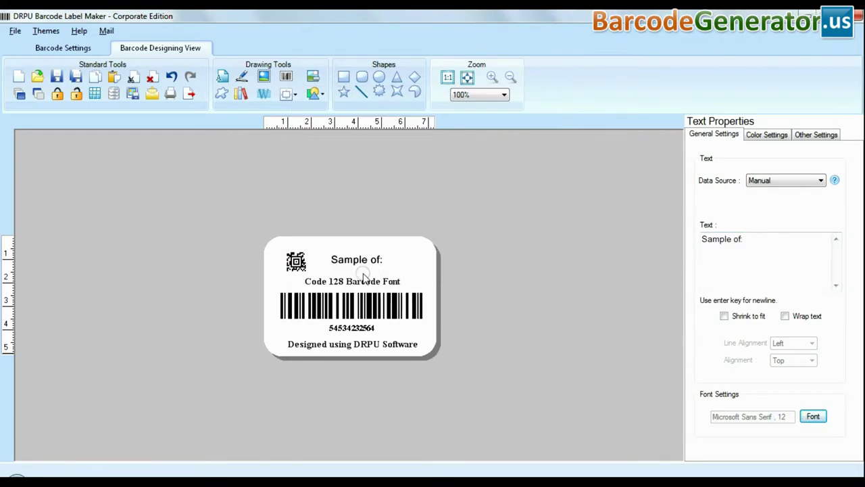
{"action": "left_click", "coordinate": [354, 260]}
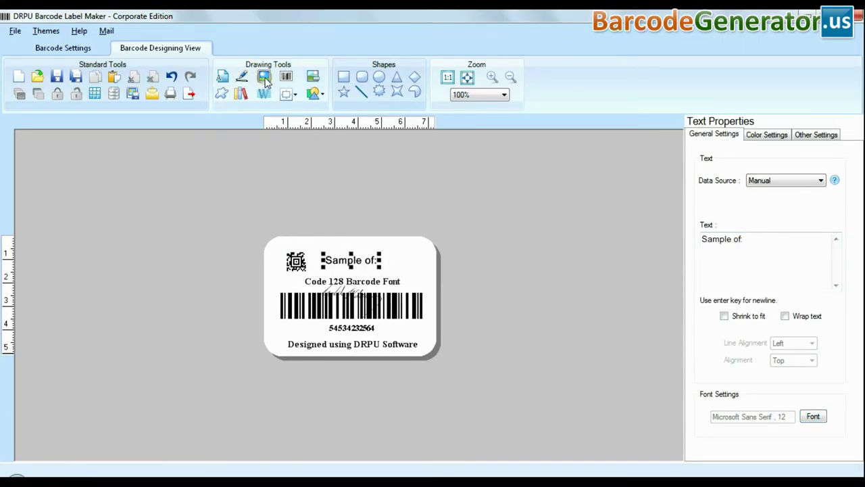
Step: Cancel adding a picture and browse the Vehicles custom shapes without adding one
{"action": "left_click", "coordinate": [264, 78]}
{"action": "left_click", "coordinate": [578, 398]}
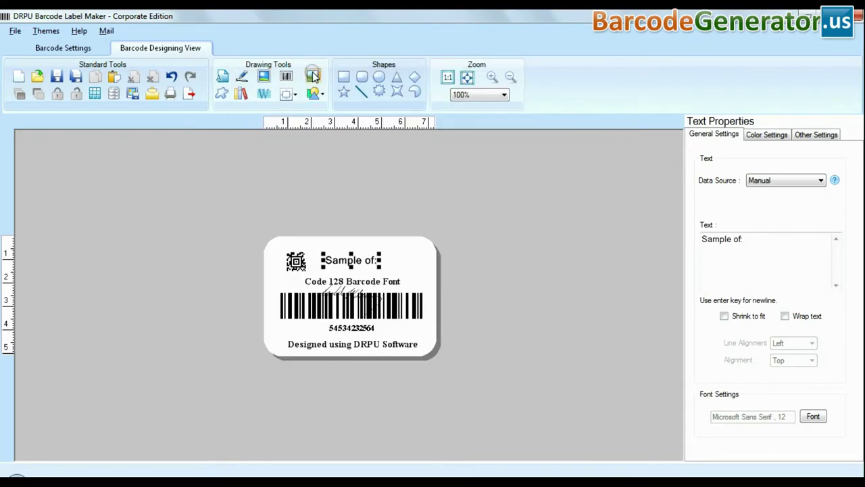
{"action": "left_click", "coordinate": [313, 77]}
{"action": "left_click", "coordinate": [224, 94]}
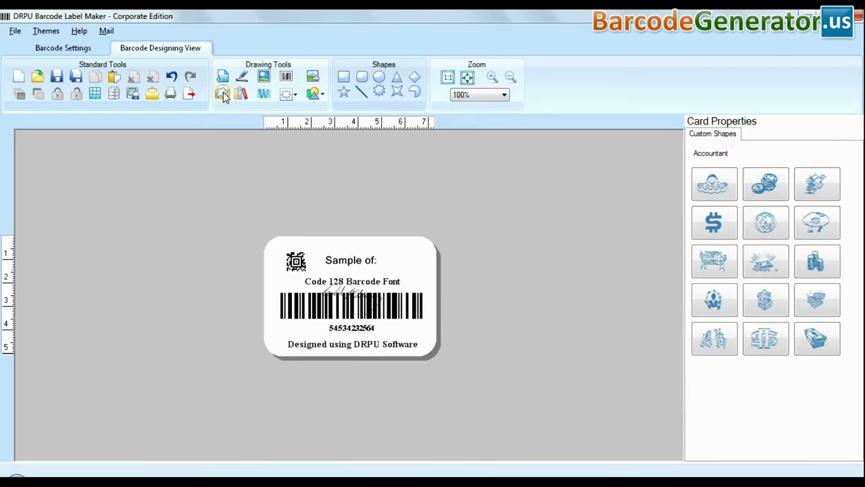
{"action": "left_click", "coordinate": [718, 153]}
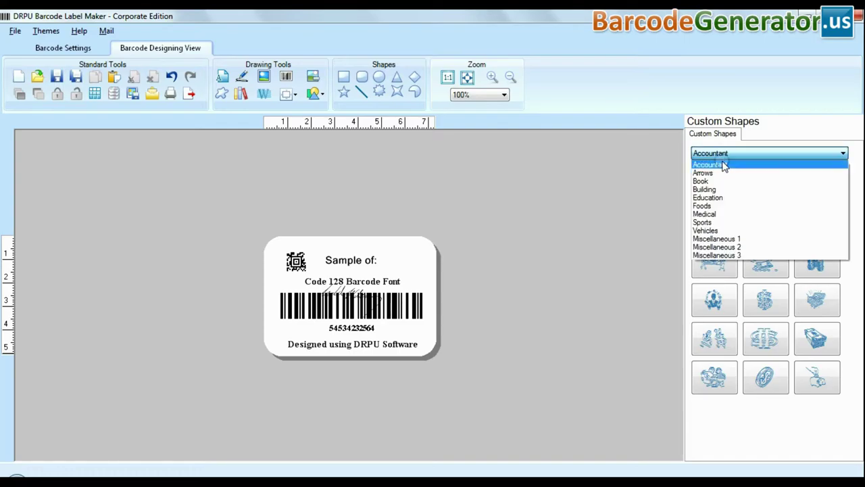
{"action": "left_click", "coordinate": [715, 233]}
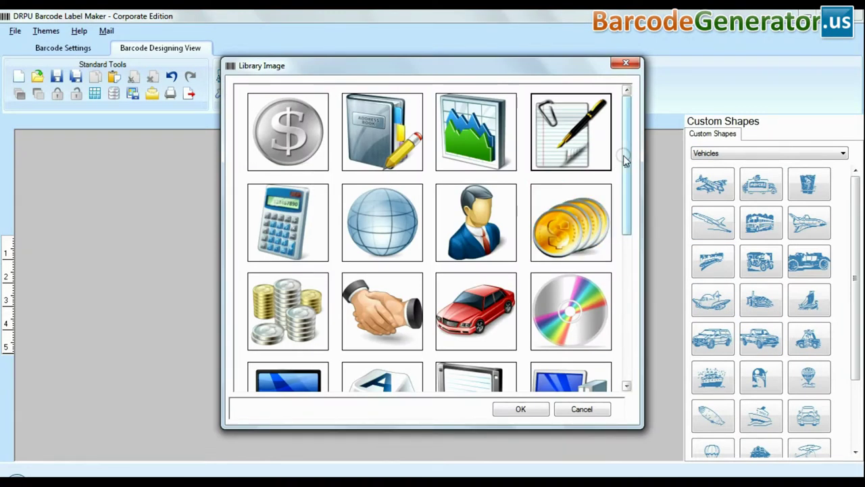
{"action": "mouse_move", "coordinate": [625, 160]}
{"action": "left_mouse_down"}
{"action": "mouse_move", "coordinate": [627, 317]}
{"action": "mouse_move", "coordinate": [626, 135]}
{"action": "left_mouse_up"}
{"action": "left_click", "coordinate": [539, 408]}
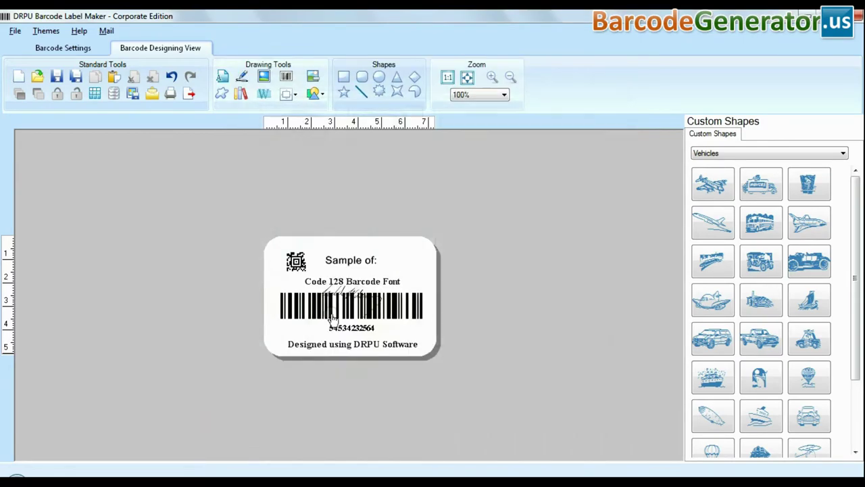
Step: Close the watermark settings unchanged and draw a rectangle outline over the barcode
{"action": "left_click", "coordinate": [265, 96]}
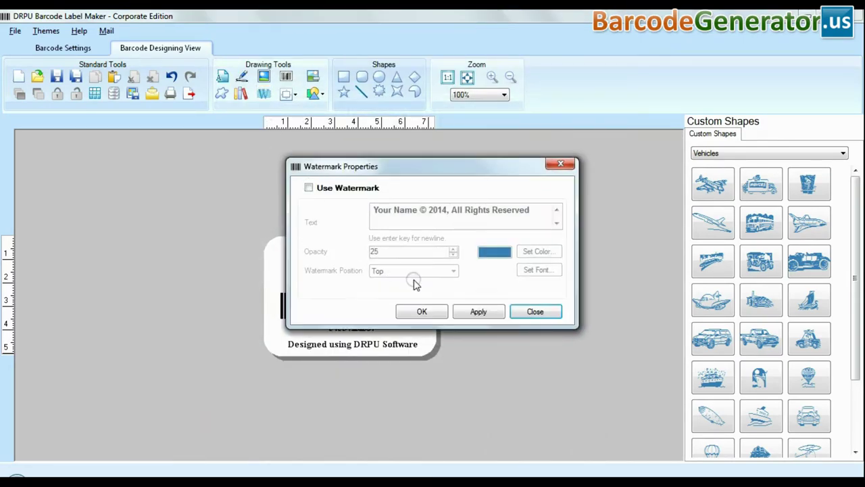
{"action": "left_click", "coordinate": [535, 311]}
{"action": "left_click", "coordinate": [286, 100]}
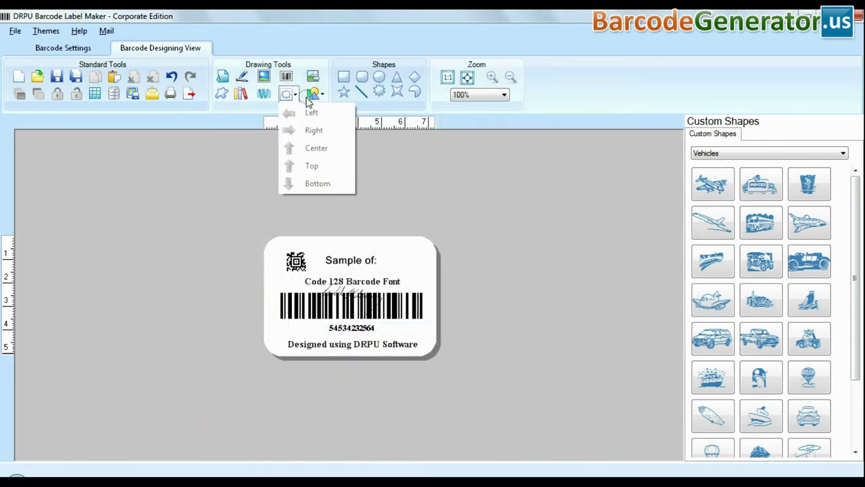
{"action": "left_click", "coordinate": [313, 95]}
{"action": "left_click", "coordinate": [342, 81]}
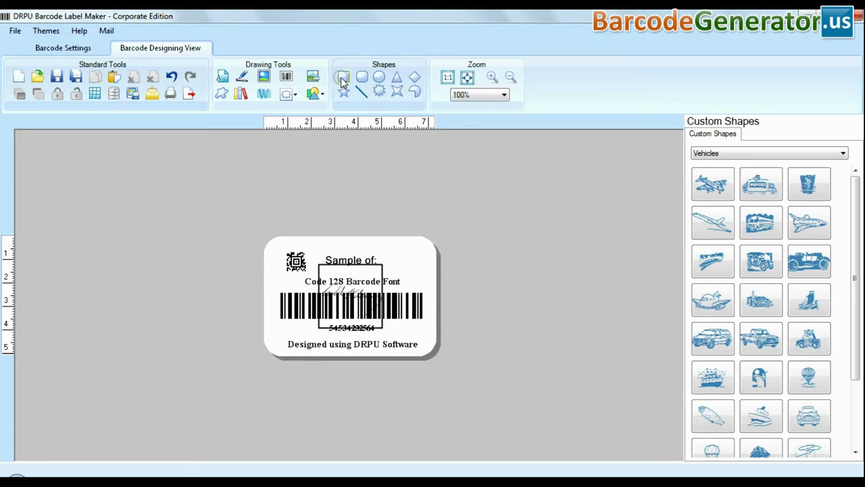
Step: Generate batch list List 1 as sequential series: prefix ABC, 1 to 25, suffix A
{"action": "left_click", "coordinate": [114, 93]}
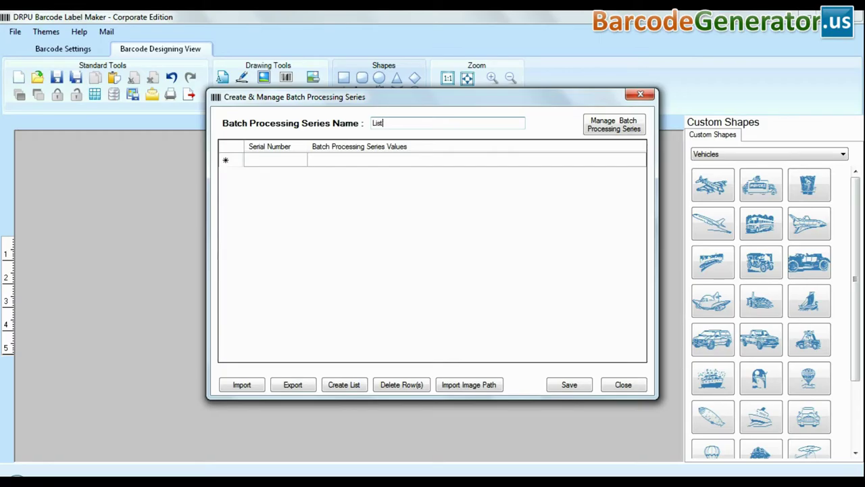
{"action": "left_click", "coordinate": [344, 384]}
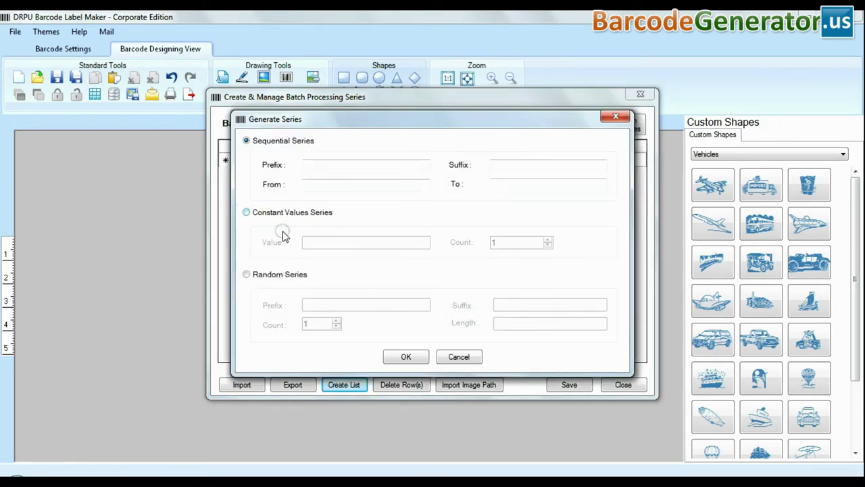
{"action": "left_click", "coordinate": [328, 167]}
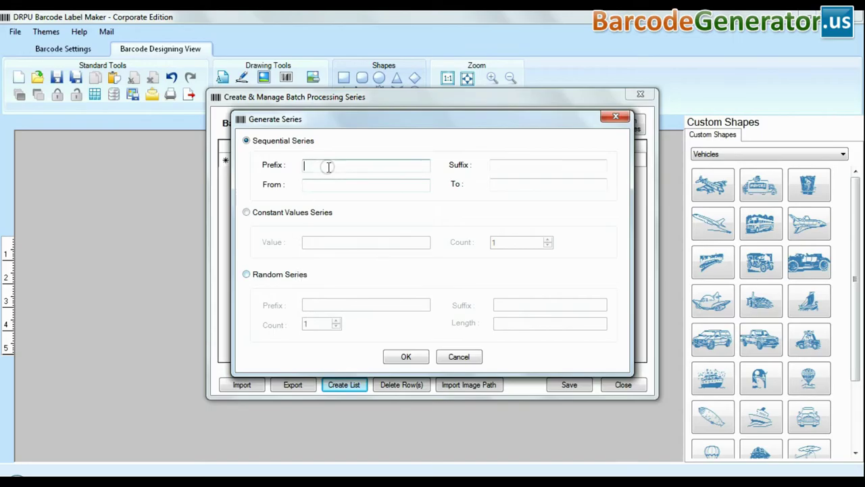
{"action": "type", "text": "ABC"}
{"action": "left_click", "coordinate": [314, 183]}
{"action": "type", "text": "1"}
{"action": "left_click", "coordinate": [492, 184]}
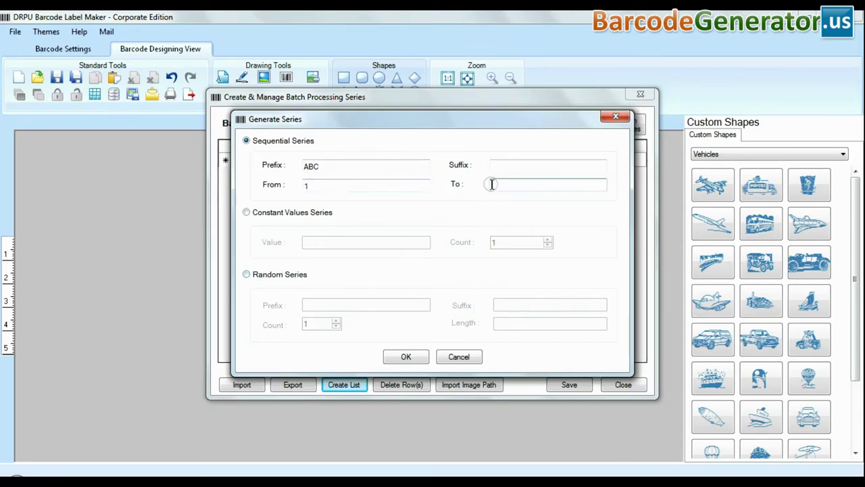
{"action": "left_click", "coordinate": [526, 164]}
{"action": "left_click", "coordinate": [405, 356]}
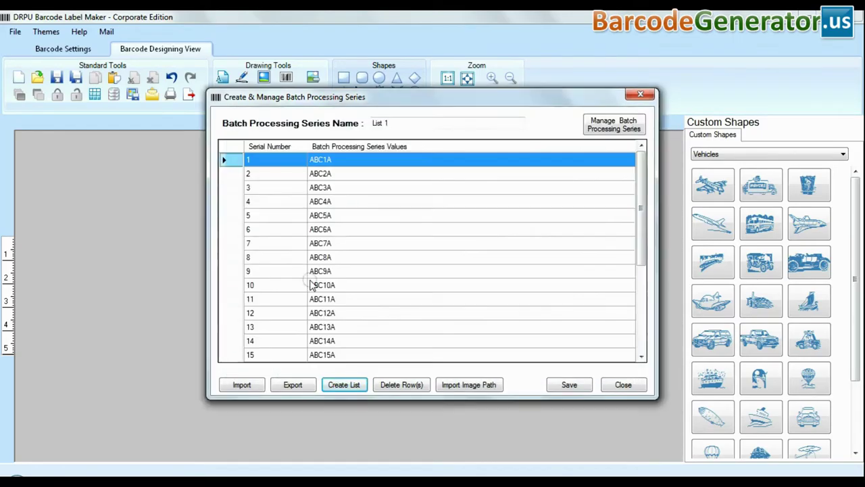
{"action": "mouse_move", "coordinate": [638, 199]}
{"action": "left_mouse_down"}
{"action": "mouse_move", "coordinate": [637, 267]}
{"action": "mouse_move", "coordinate": [637, 203]}
{"action": "left_mouse_up"}
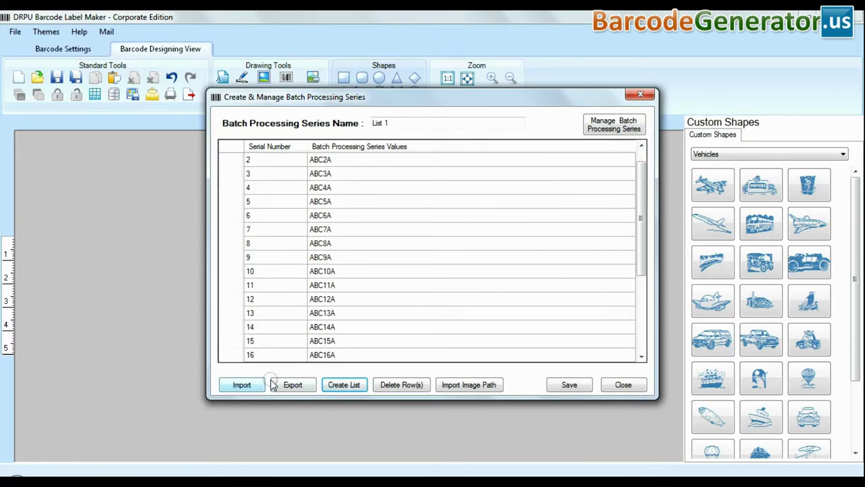
{"action": "left_click", "coordinate": [621, 387]}
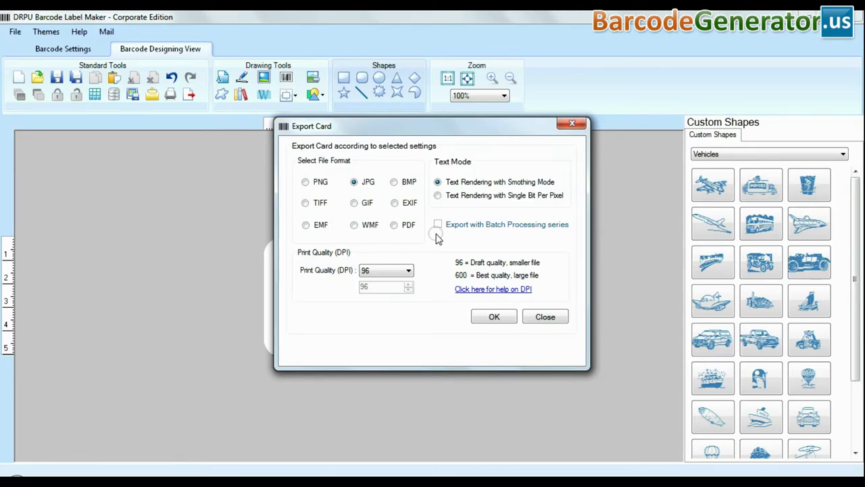
Step: Close the export card settings and open the send-mail option
{"action": "left_click", "coordinate": [544, 317]}
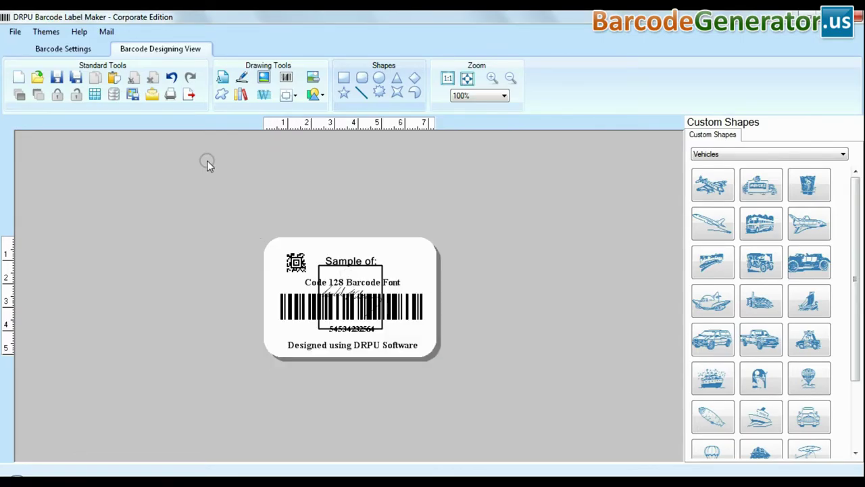
{"action": "left_click", "coordinate": [151, 96]}
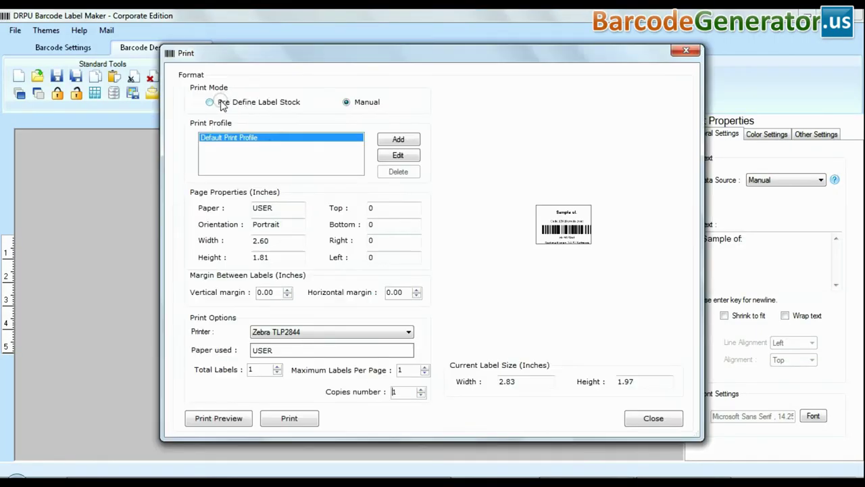
Step: Use predefined label stock and try Avery A4 product 32060
{"action": "left_click", "coordinate": [220, 103]}
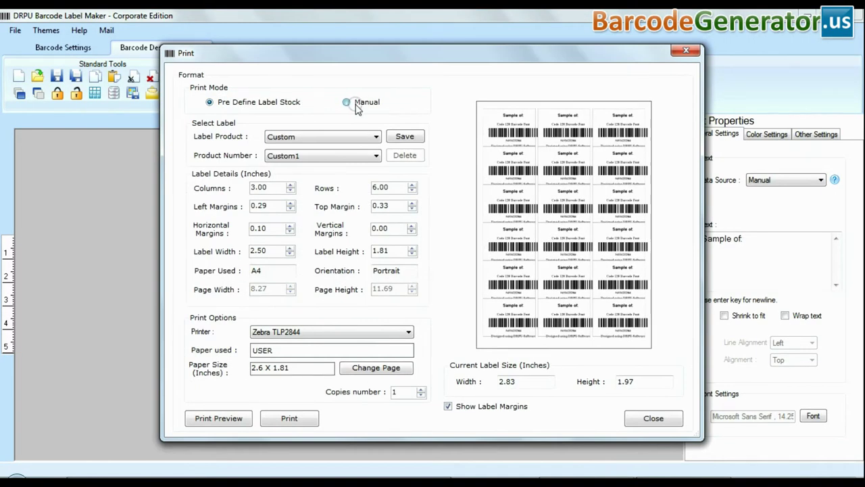
{"action": "left_click", "coordinate": [356, 108]}
{"action": "left_click", "coordinate": [210, 102]}
{"action": "left_click", "coordinate": [322, 137]}
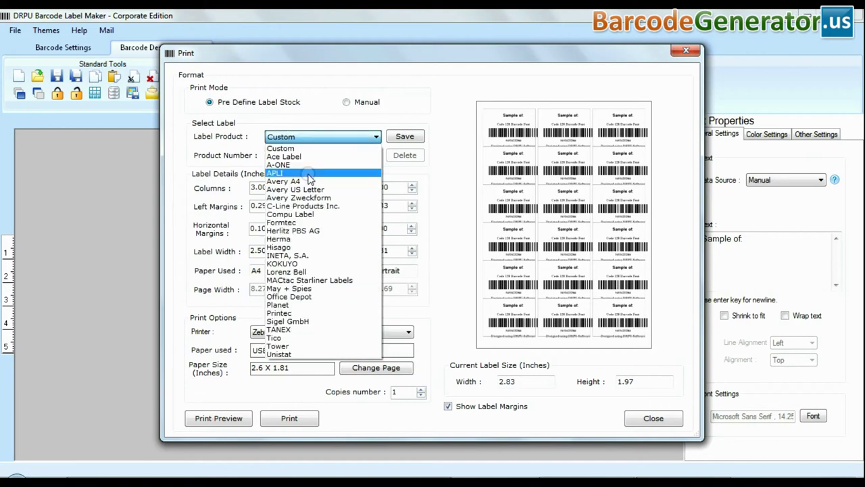
{"action": "left_click", "coordinate": [297, 167]}
{"action": "left_click", "coordinate": [318, 157]}
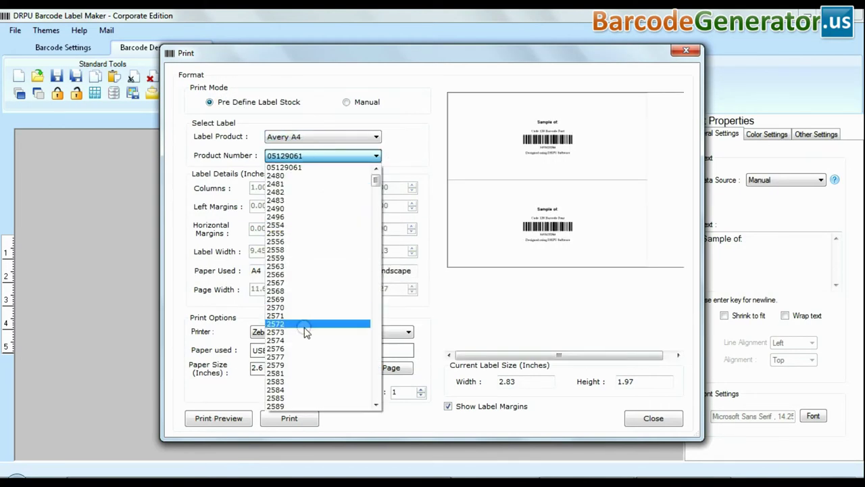
{"action": "scroll", "coordinate": [318, 325], "scroll_direction": "down", "scroll_amount": 5}
{"action": "left_click", "coordinate": [297, 292]}
Step: Try Formtec product 3630 and a Lorenz Bell label product
{"action": "left_click", "coordinate": [317, 137]}
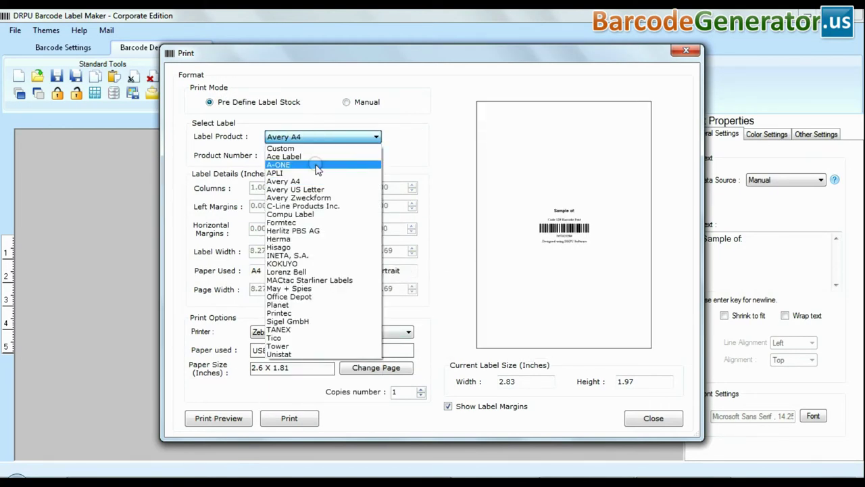
{"action": "left_click", "coordinate": [307, 213]}
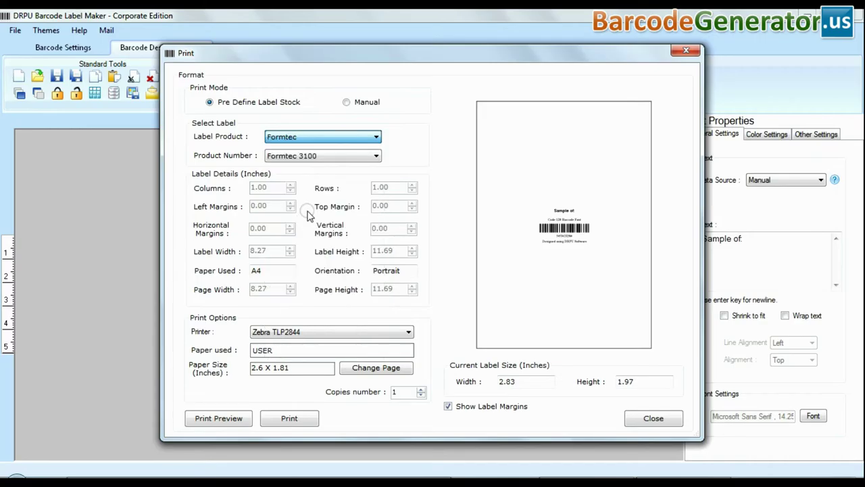
{"action": "left_click", "coordinate": [325, 156]}
{"action": "scroll", "coordinate": [304, 304], "scroll_direction": "down", "scroll_amount": 5}
{"action": "left_click", "coordinate": [304, 370]}
{"action": "left_click", "coordinate": [332, 138]}
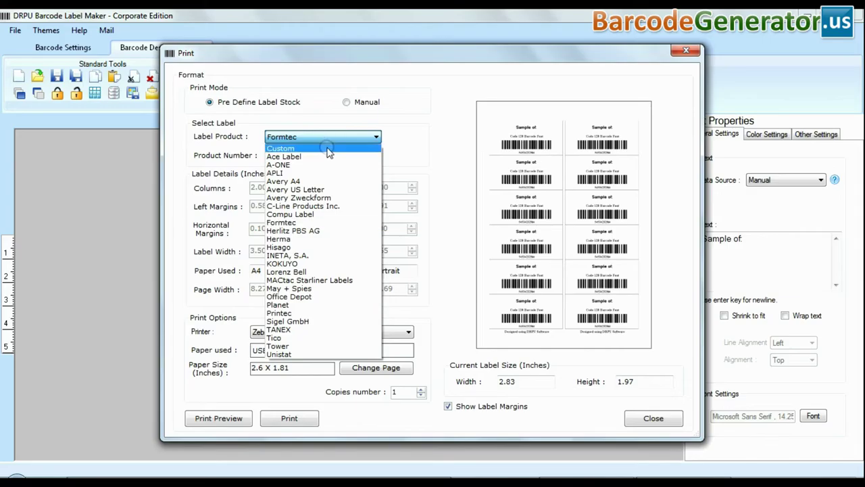
{"action": "left_click", "coordinate": [311, 275]}
{"action": "left_click", "coordinate": [323, 157]}
{"action": "left_click", "coordinate": [315, 284]}
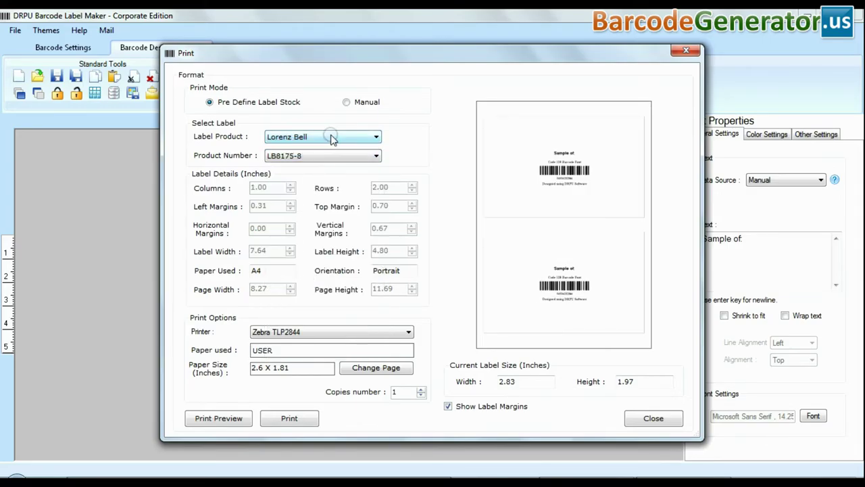
Step: Return to Custom1 stock with top margin 0.00 and printer HP LaserJet CP 1025
{"action": "left_click", "coordinate": [331, 137]}
{"action": "left_click", "coordinate": [319, 157]}
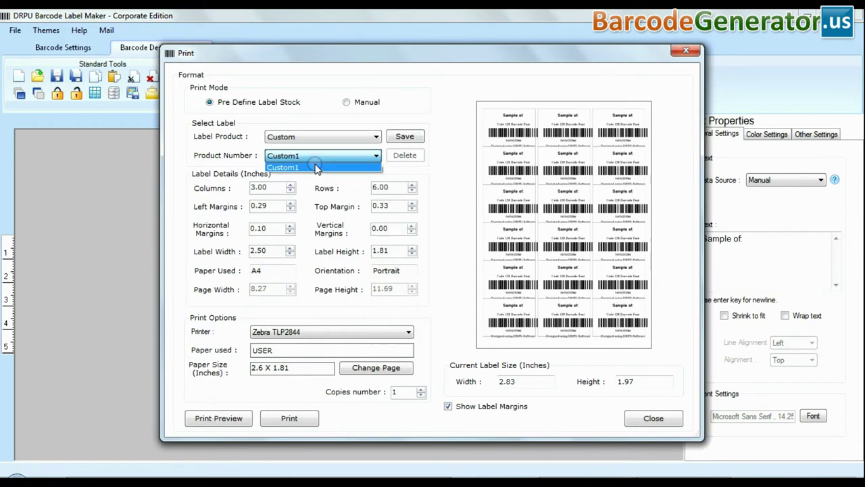
{"action": "left_click", "coordinate": [411, 209]}
{"action": "left_click", "coordinate": [412, 209]}
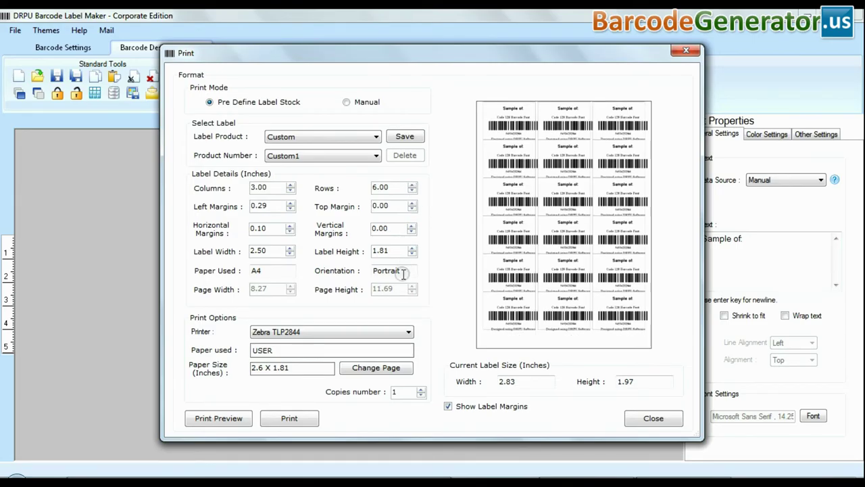
{"action": "left_click", "coordinate": [375, 332]}
{"action": "left_click", "coordinate": [371, 359]}
{"action": "left_click", "coordinate": [412, 209]}
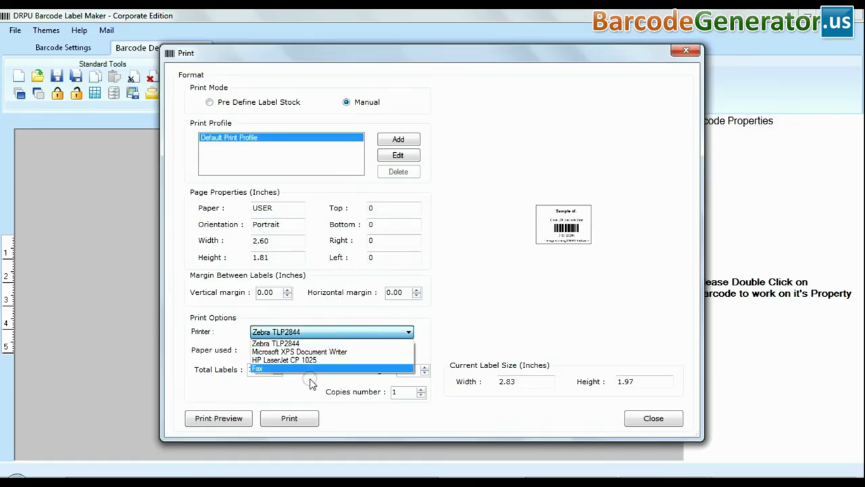
Step: Keep Zebra TLP2844 as the printer for manual-mode printing
{"action": "left_click", "coordinate": [306, 345]}
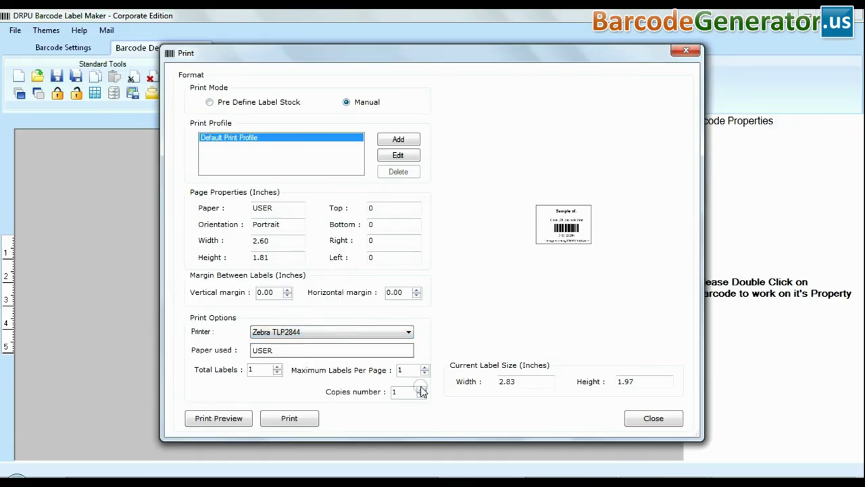